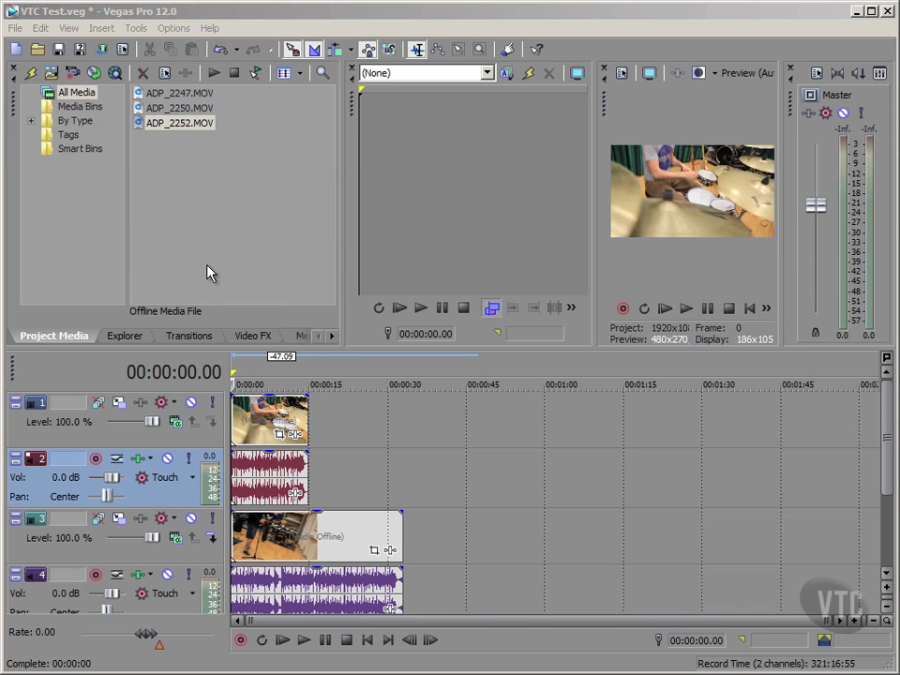
Step: Deselect ADP_2252.MOV in Project Media so the offline clip reconnects at 1920x1080, 29.970 fps
left_click(207, 272)
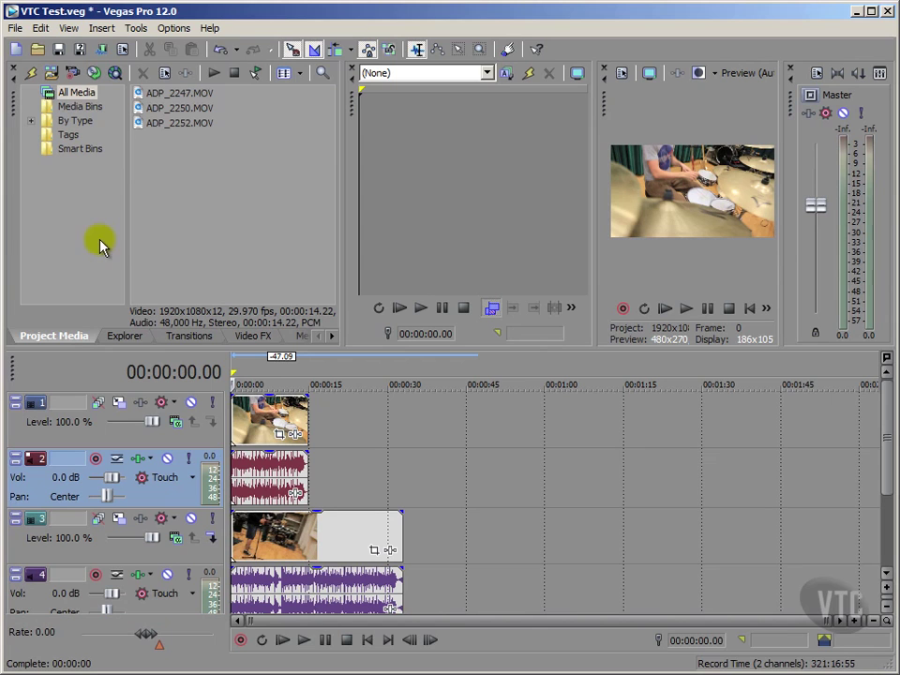
Step: Select tracks 1 through 4 in turn, then drag the splitter up to enlarge the timeline
left_click(74, 428)
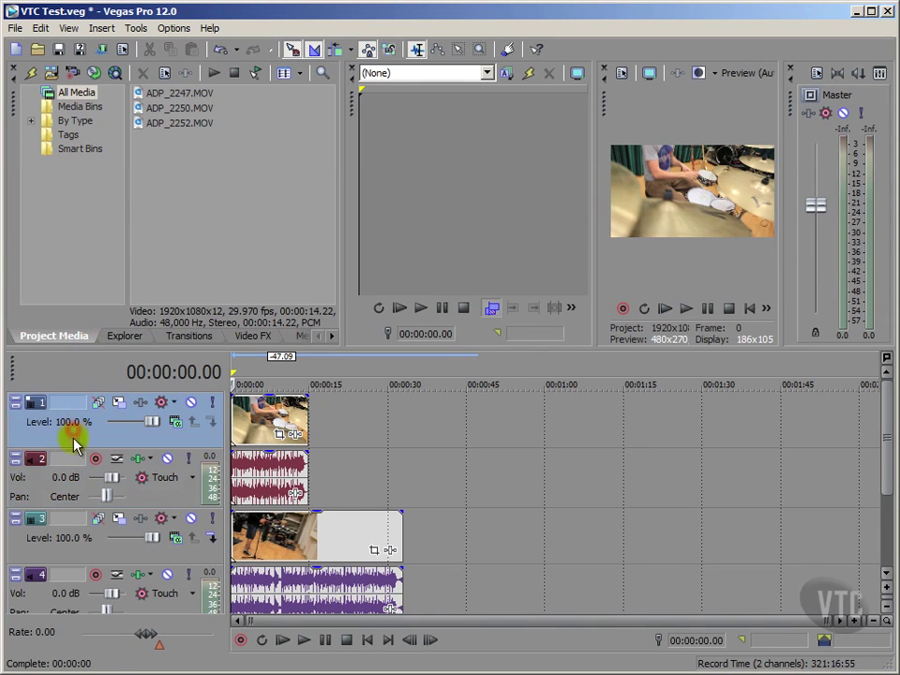
left_click(36, 487)
left_click(37, 559)
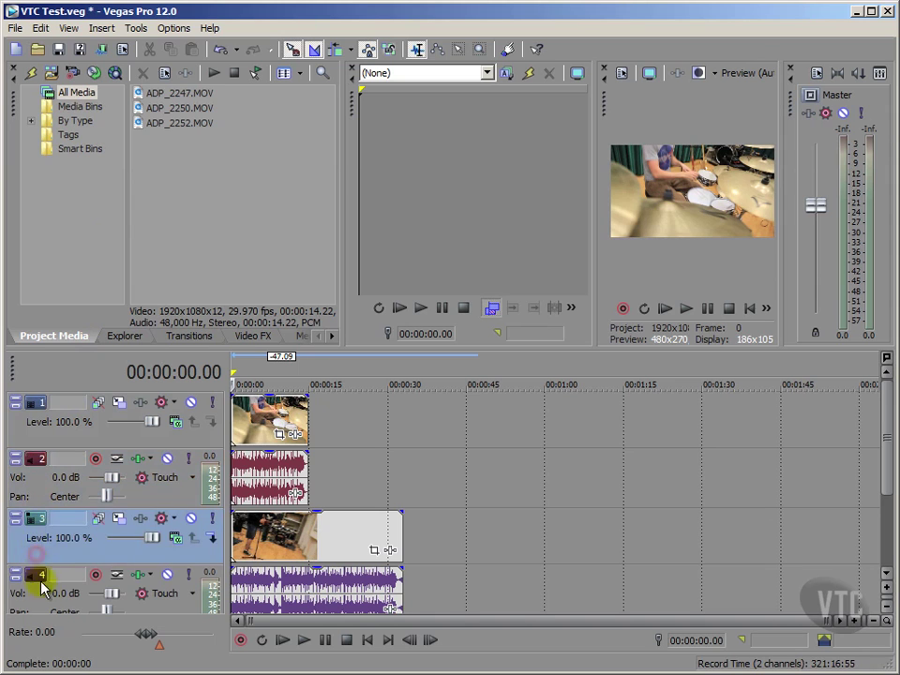
left_click(38, 588)
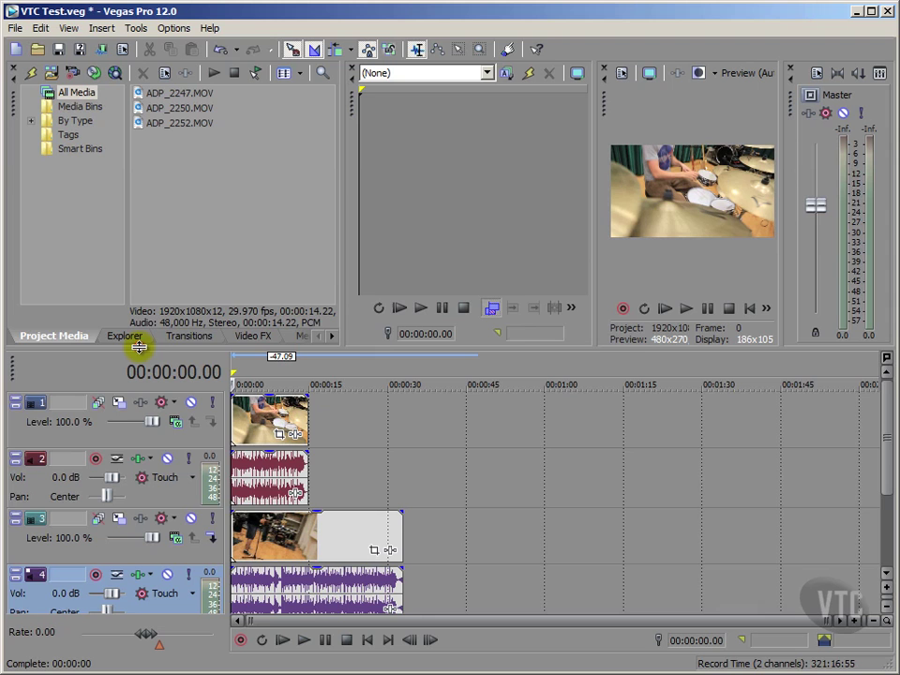
left_click_drag(138, 343, 147, 317)
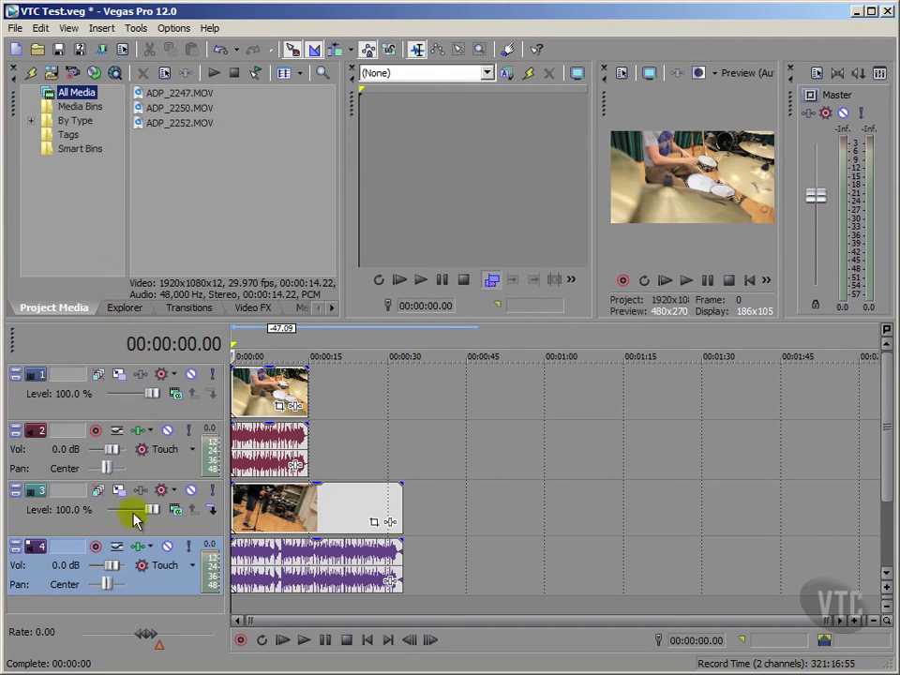
Step: Mute track 4, select track 1, and play the project once before stopping
left_click(167, 548)
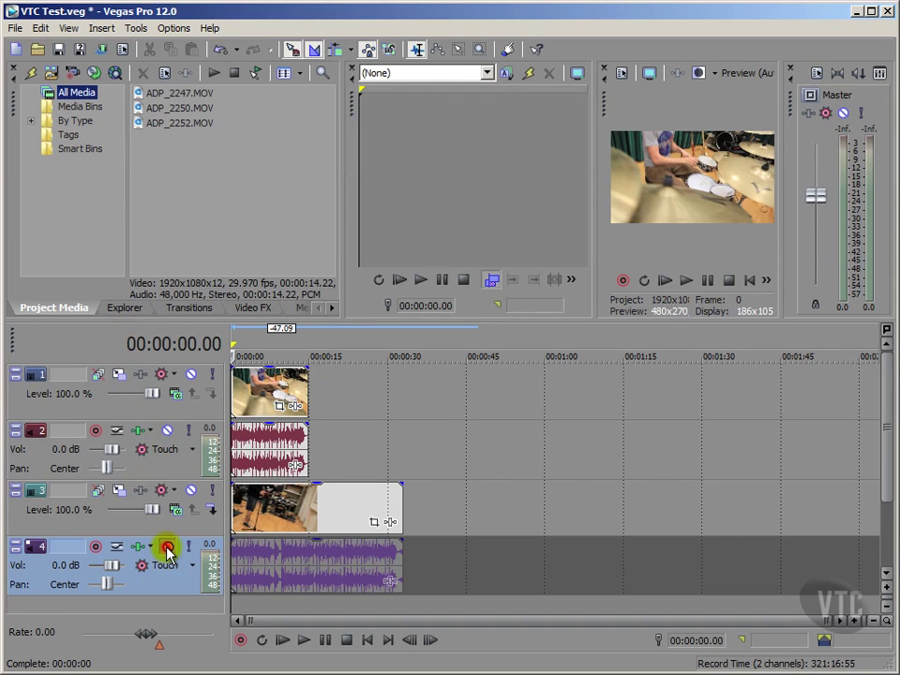
left_click(101, 410)
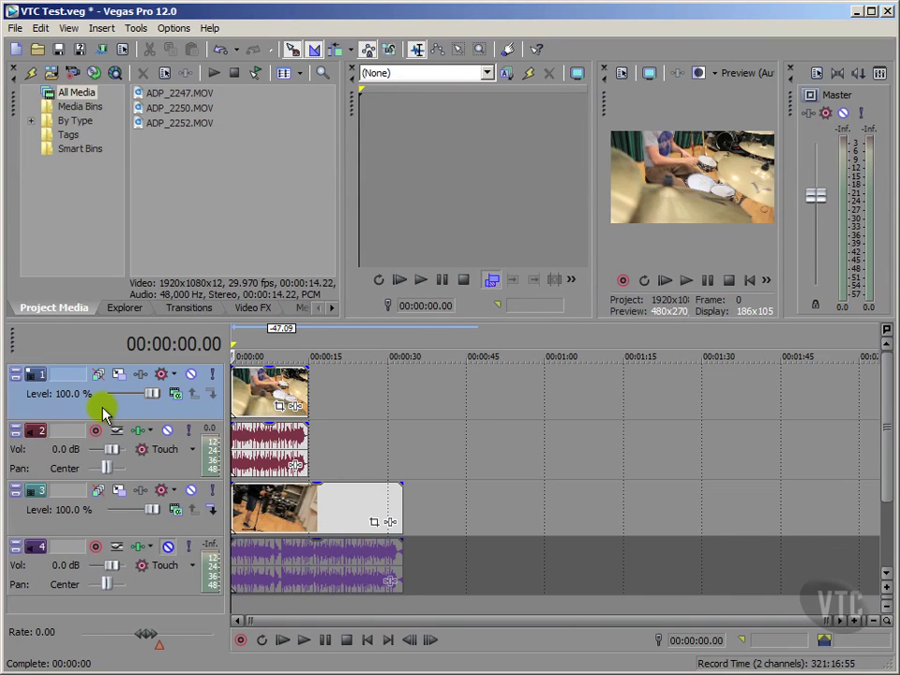
left_click(683, 283)
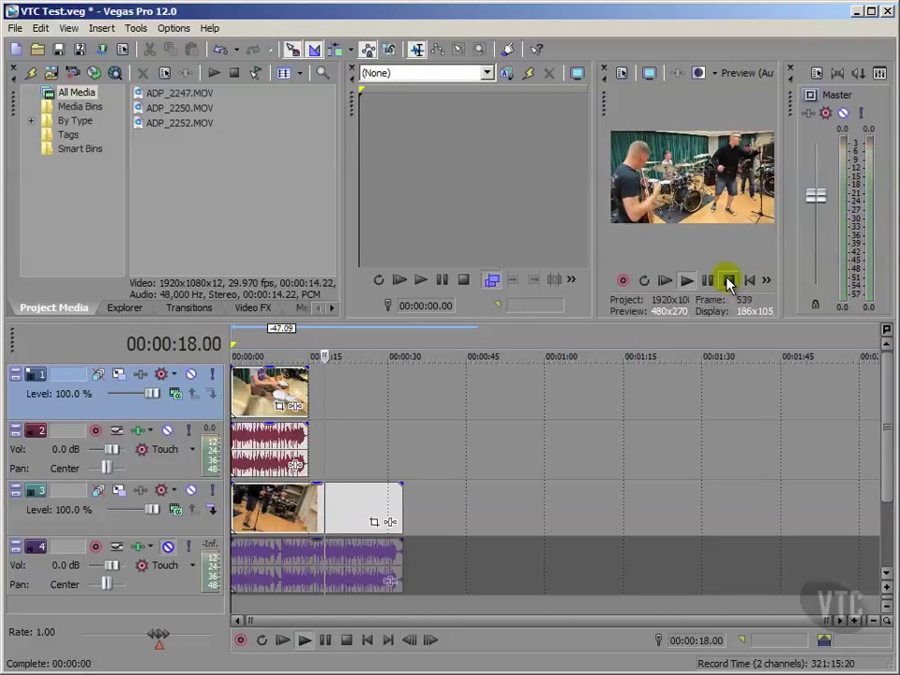
left_click(729, 282)
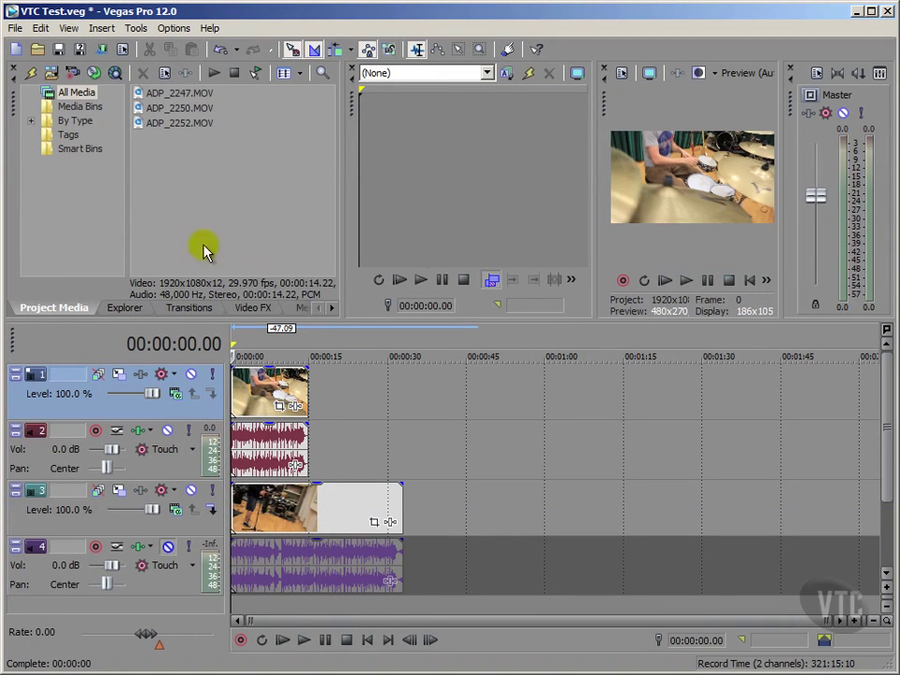
Step: Turn muting off on track 4 so its audio plays again
left_click(75, 251)
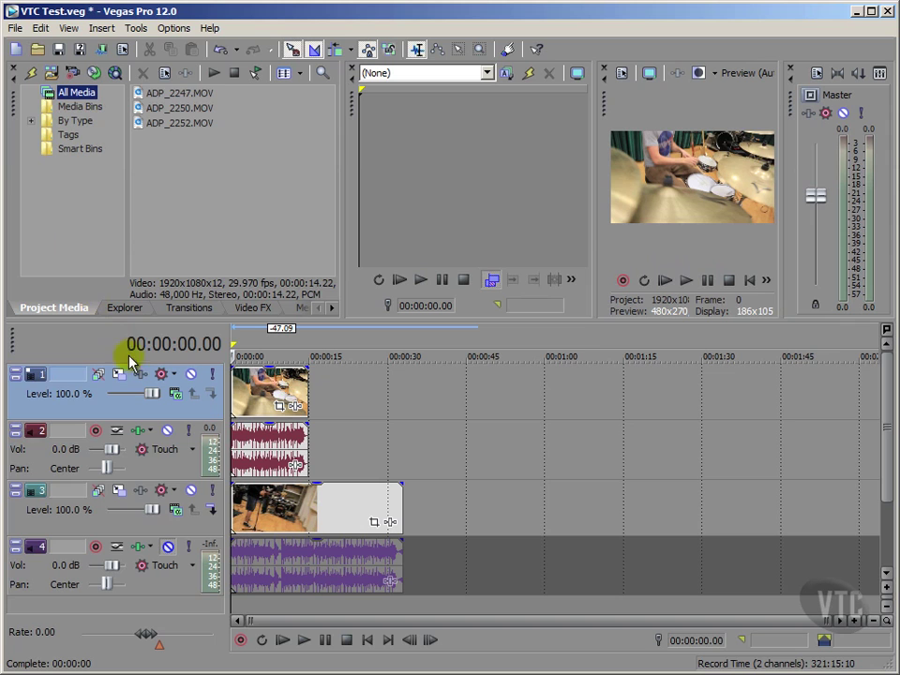
left_click(167, 547)
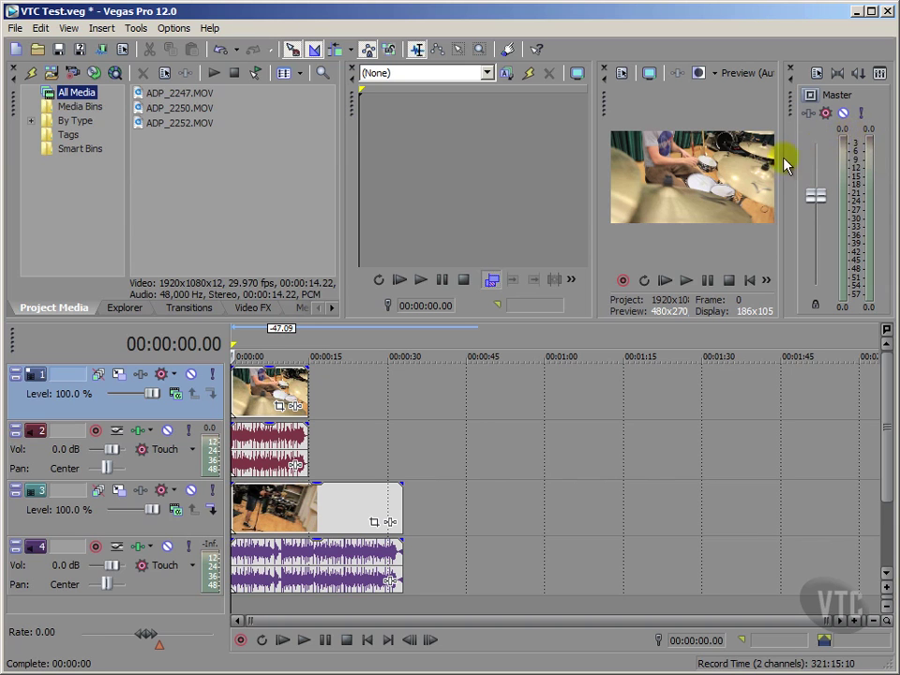
left_click(687, 283)
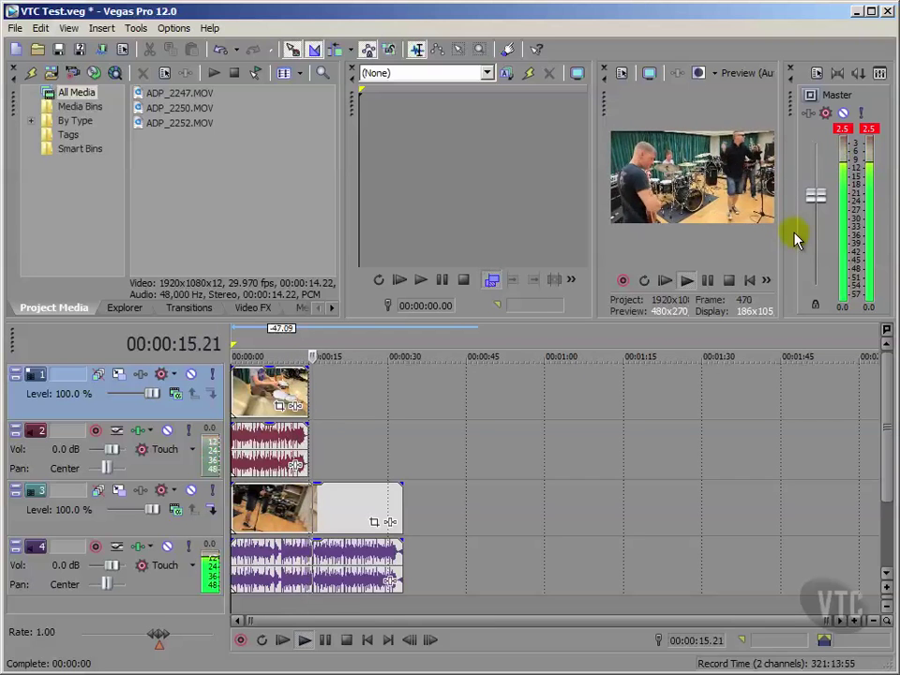
left_click(842, 130)
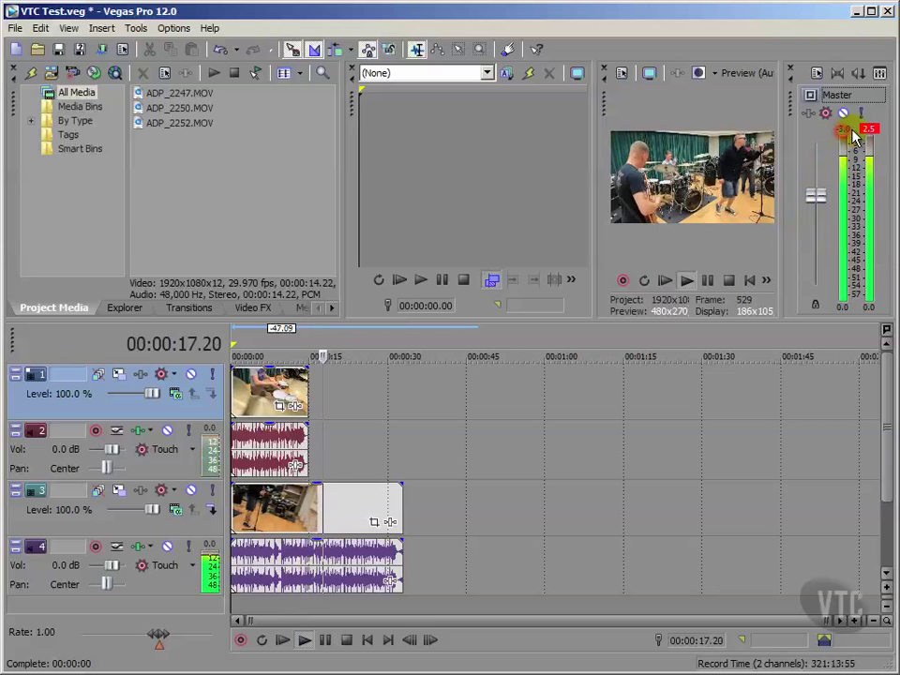
left_click(868, 128)
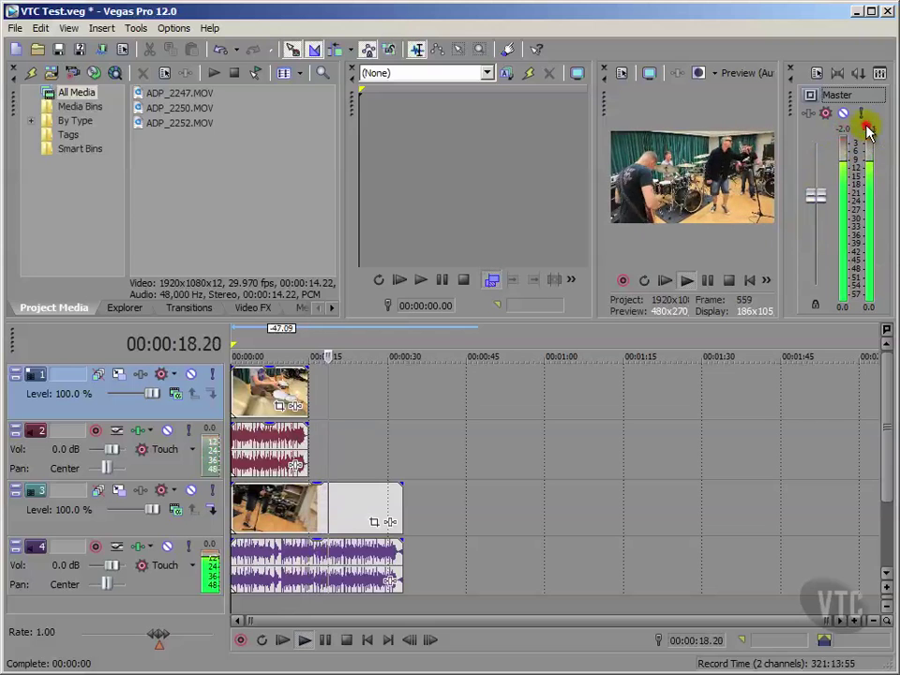
left_click(729, 280)
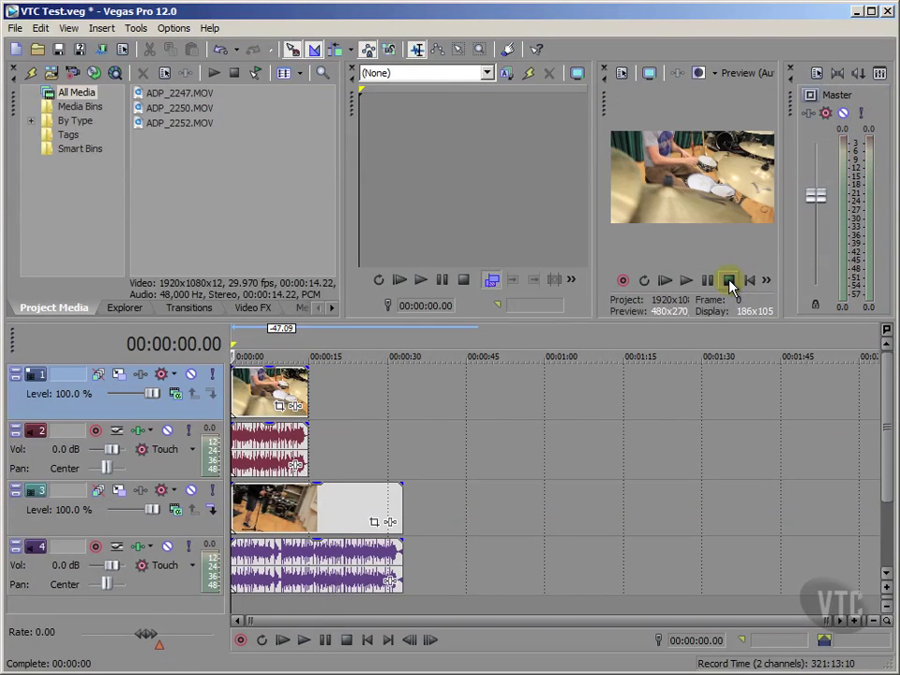
left_click(95, 252)
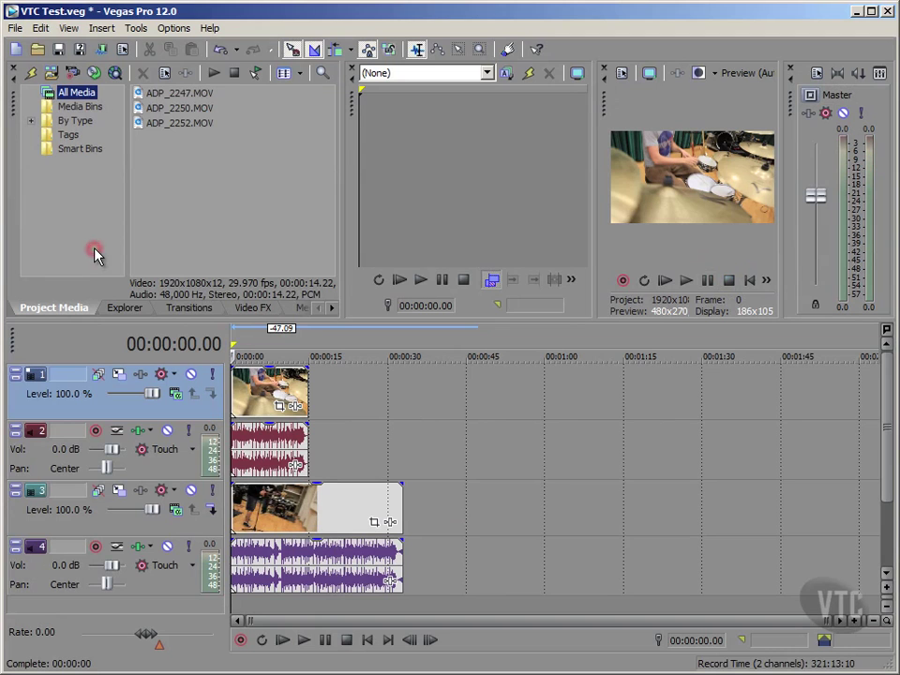
Step: Save the project VTC Test.veg with Ctrl+S
key("ctrl+s")
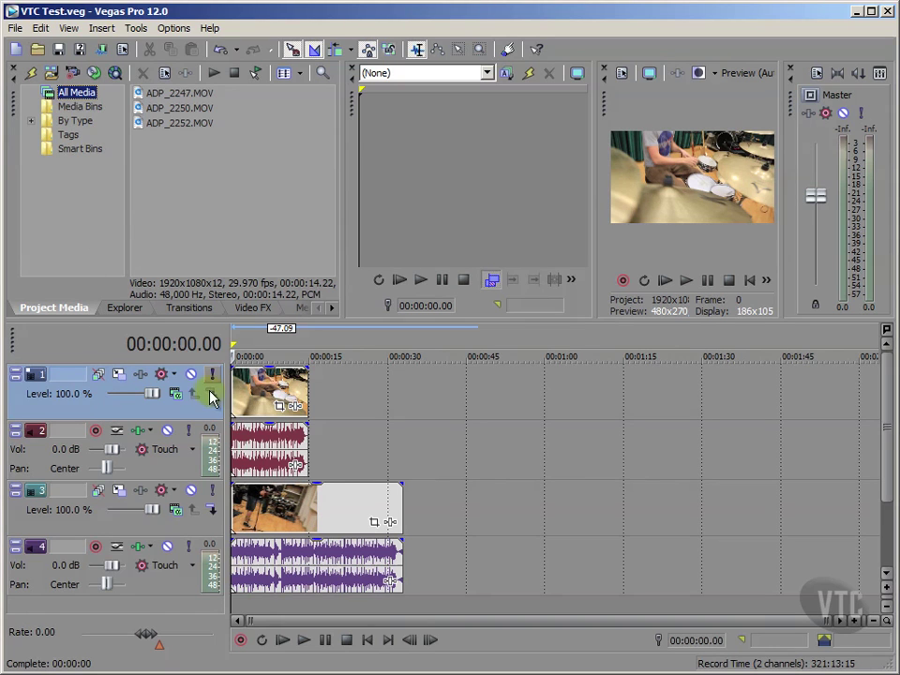
left_click(126, 410)
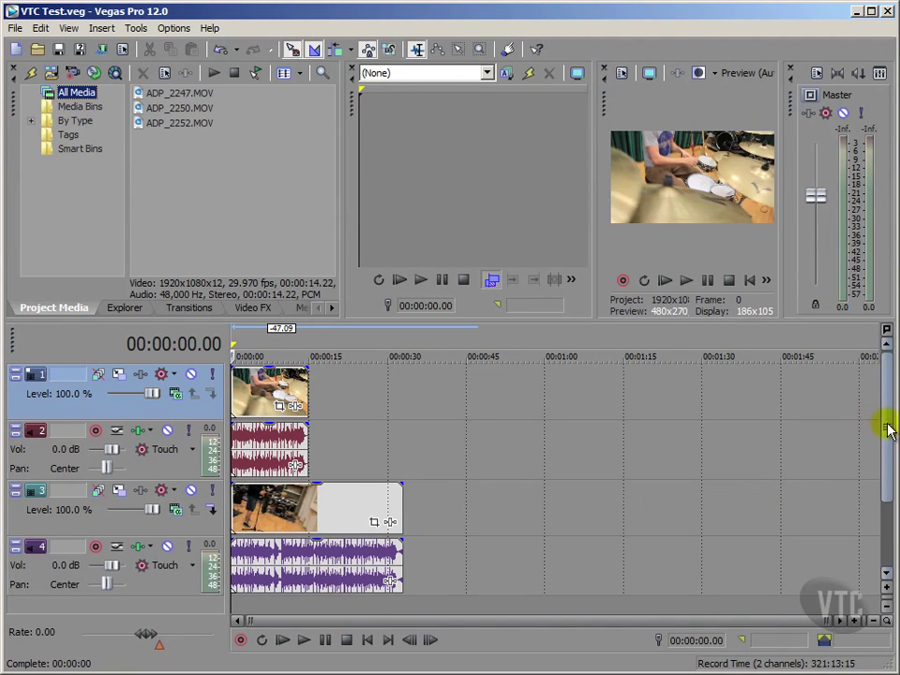
mouse_move(886, 424)
left_mouse_down()
mouse_move(890, 543)
mouse_move(885, 416)
left_mouse_up()
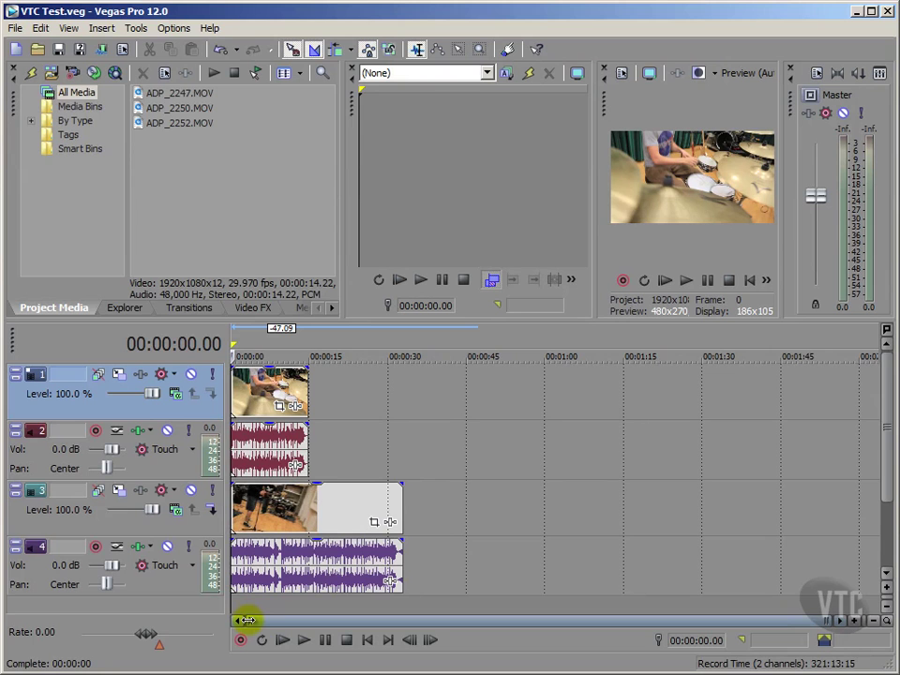
Step: Drag the scrollbar thumb's edges to show about 35 seconds, then return it to 00:00:00
left_click_drag(246, 620, 294, 617)
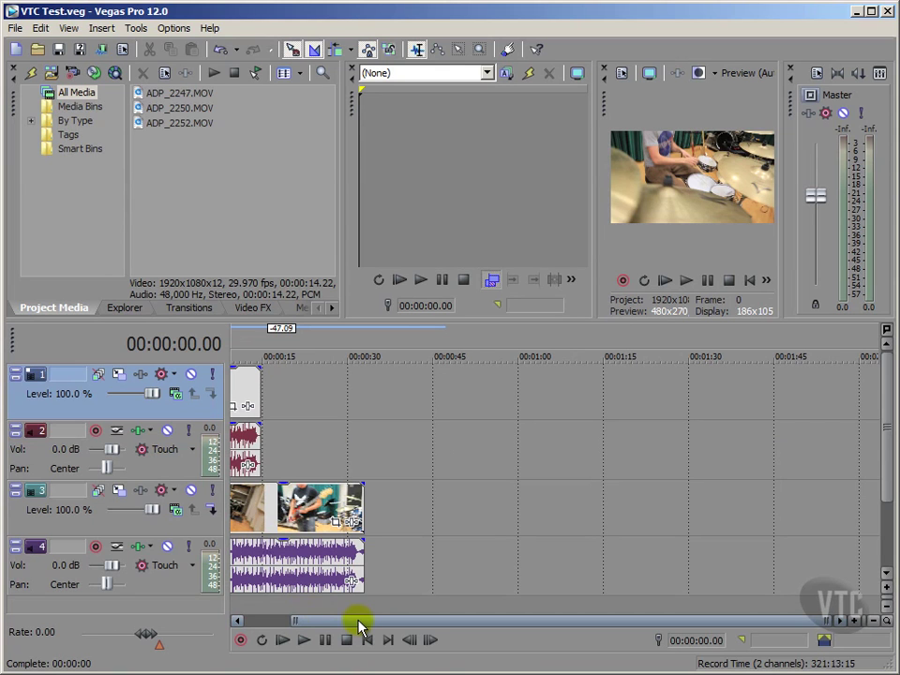
left_click_drag(359, 625, 302, 641)
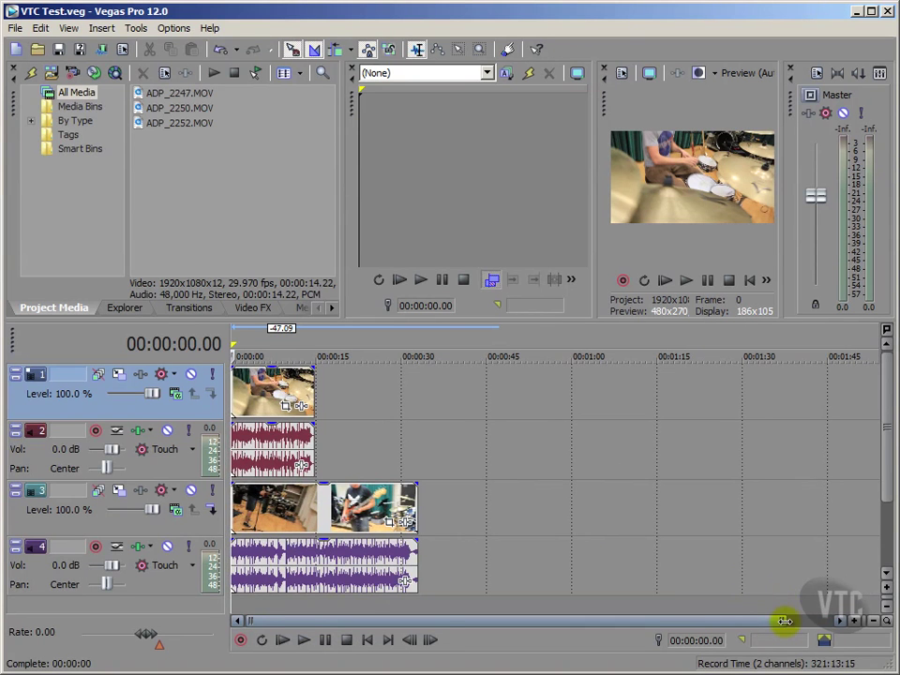
left_click_drag(785, 621, 453, 640)
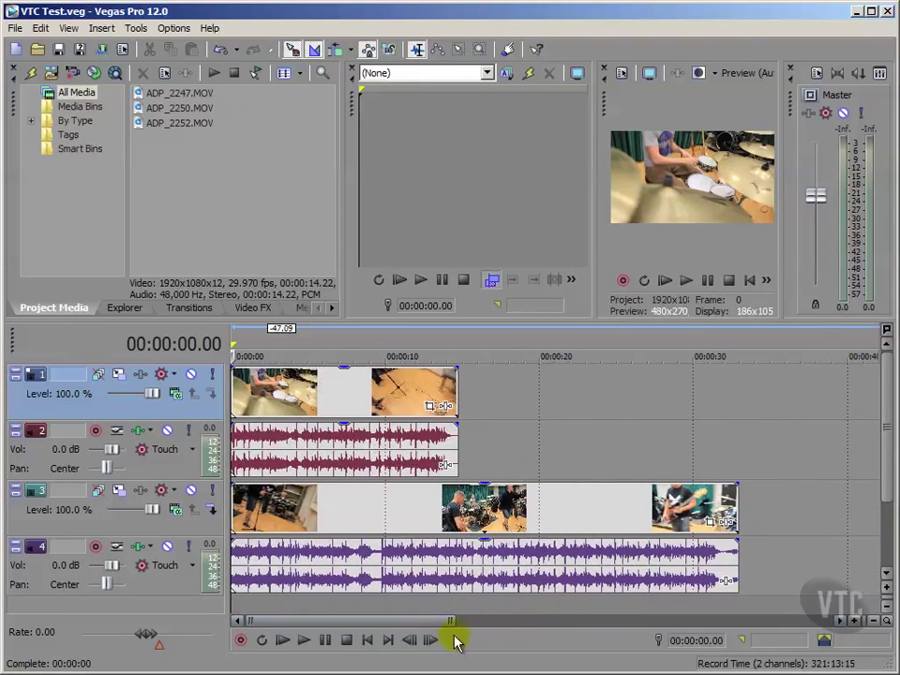
left_click(856, 621)
left_click(856, 621)
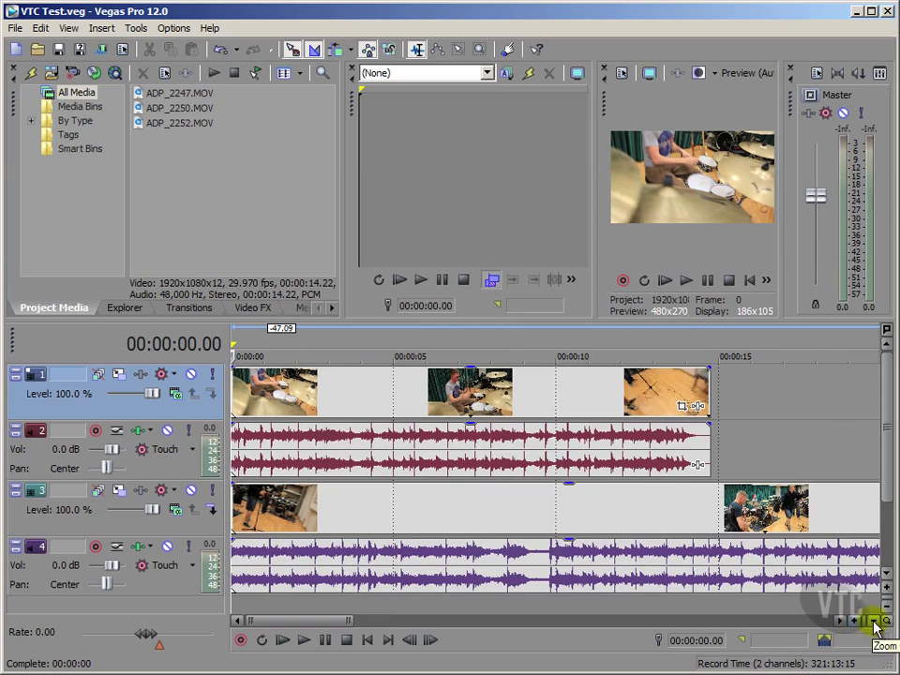
left_click(873, 624)
left_click(872, 623)
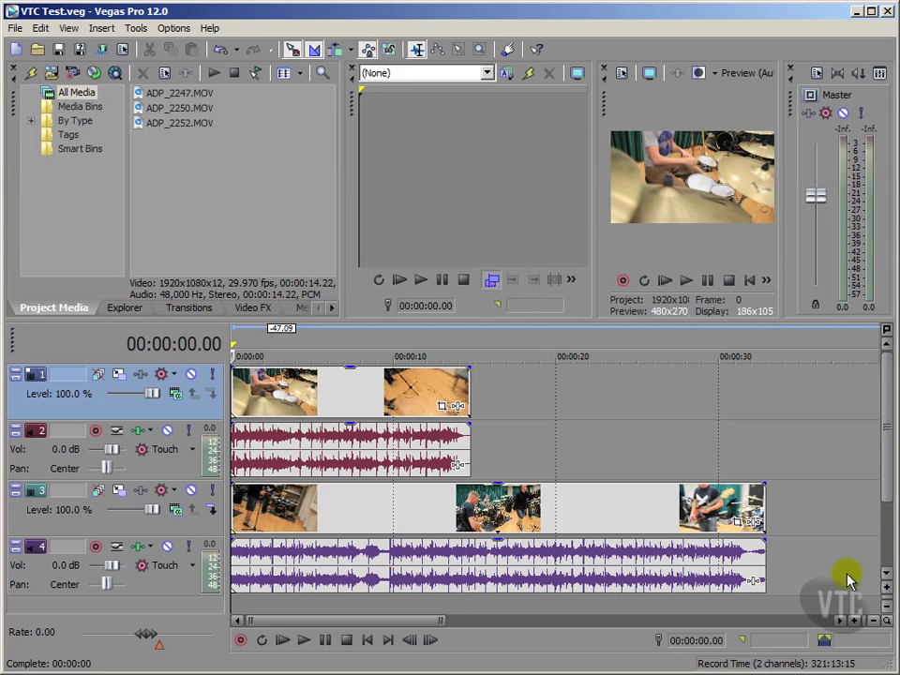
Step: With the Zoom tool, drag a box over seconds 4–9 of track 1
left_click(887, 626)
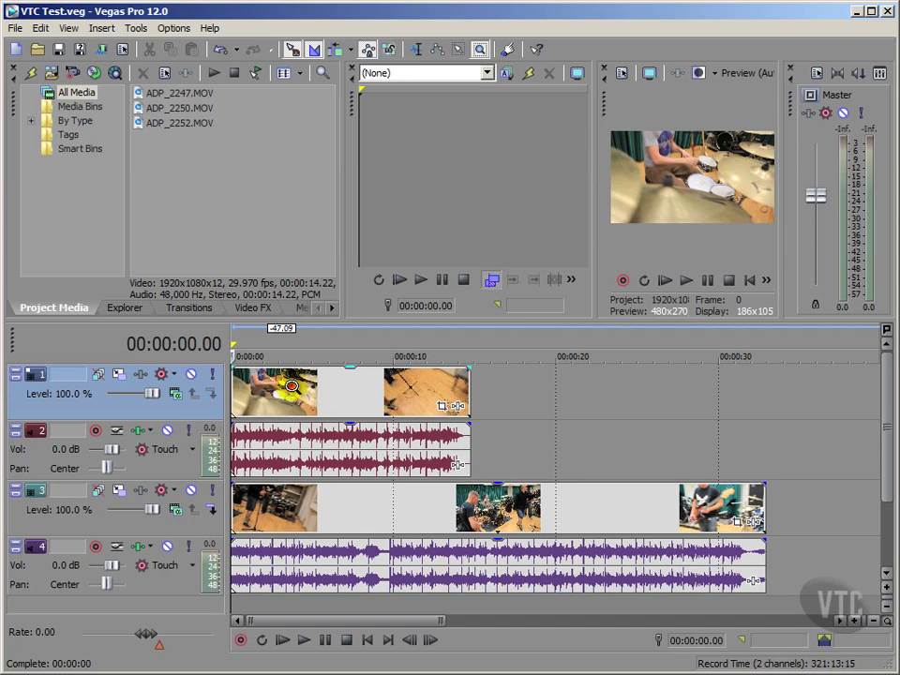
left_click_drag(319, 384, 390, 413)
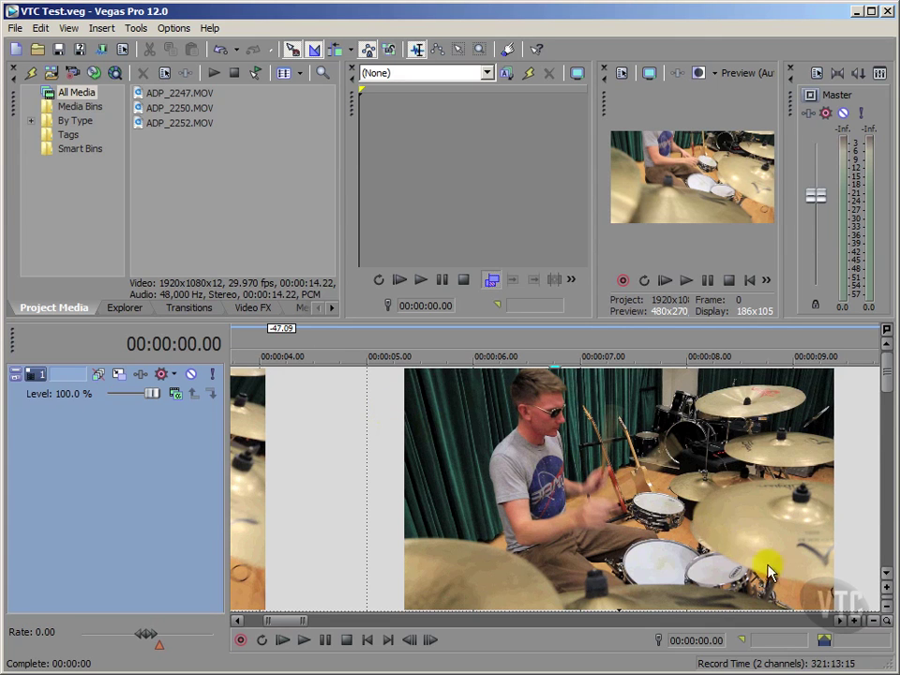
Step: Zoom time out three steps to 15 seconds and reduce track height twice
left_click(870, 621)
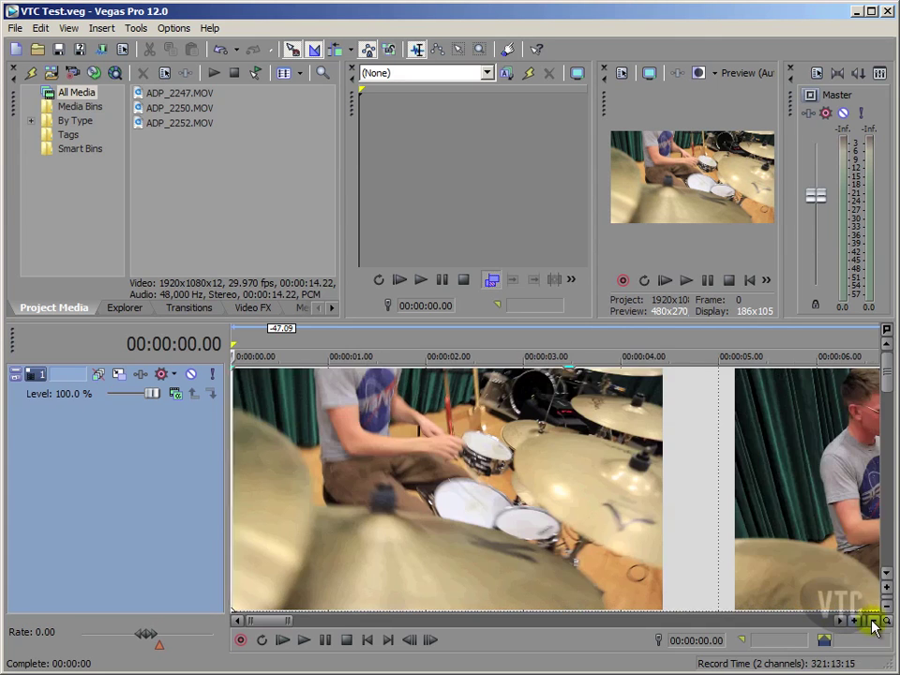
left_click(870, 621)
left_click(870, 620)
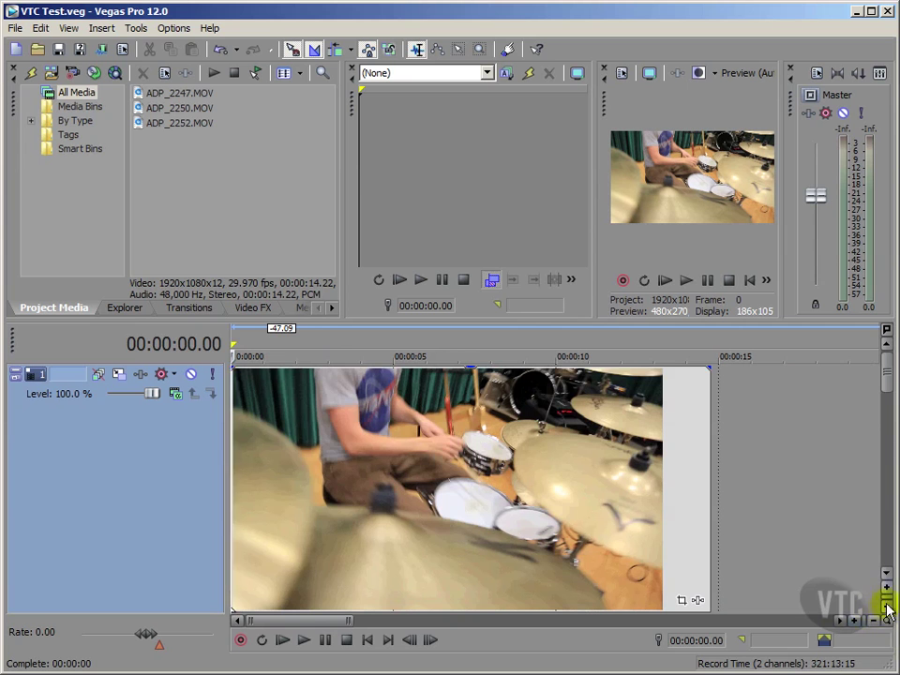
left_click(887, 609)
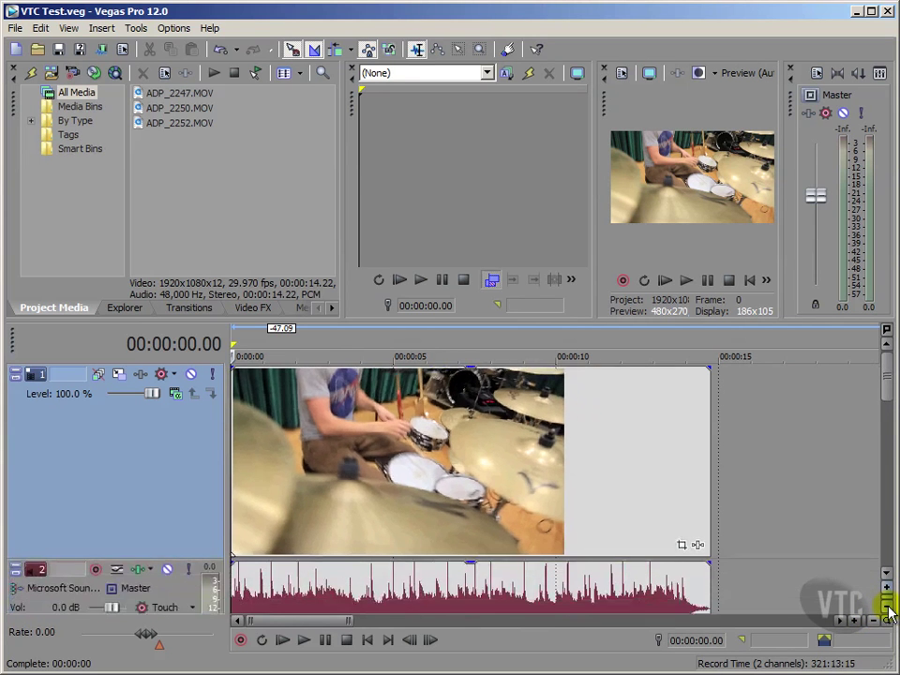
left_click(887, 609)
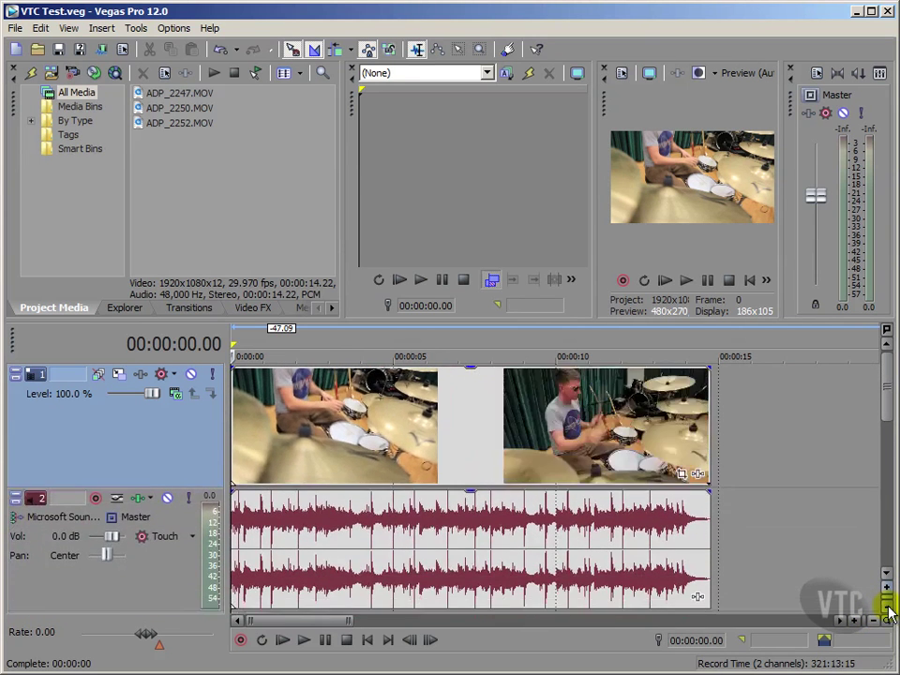
Step: Zoom out to show all four tracks over 30 seconds, then choose Edit > Editing Tool > Zoom
left_click(875, 623)
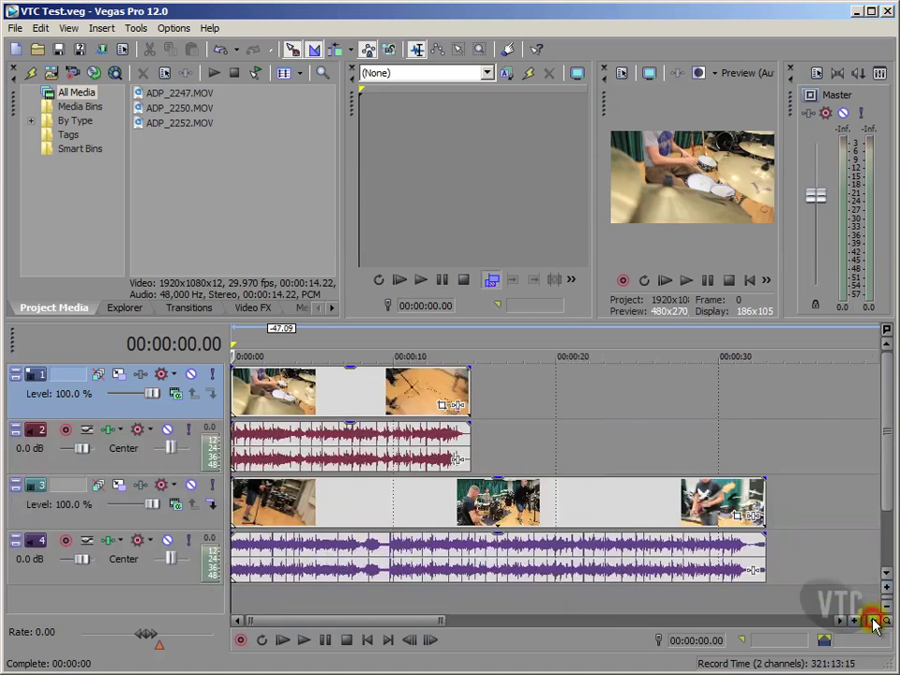
left_click(41, 28)
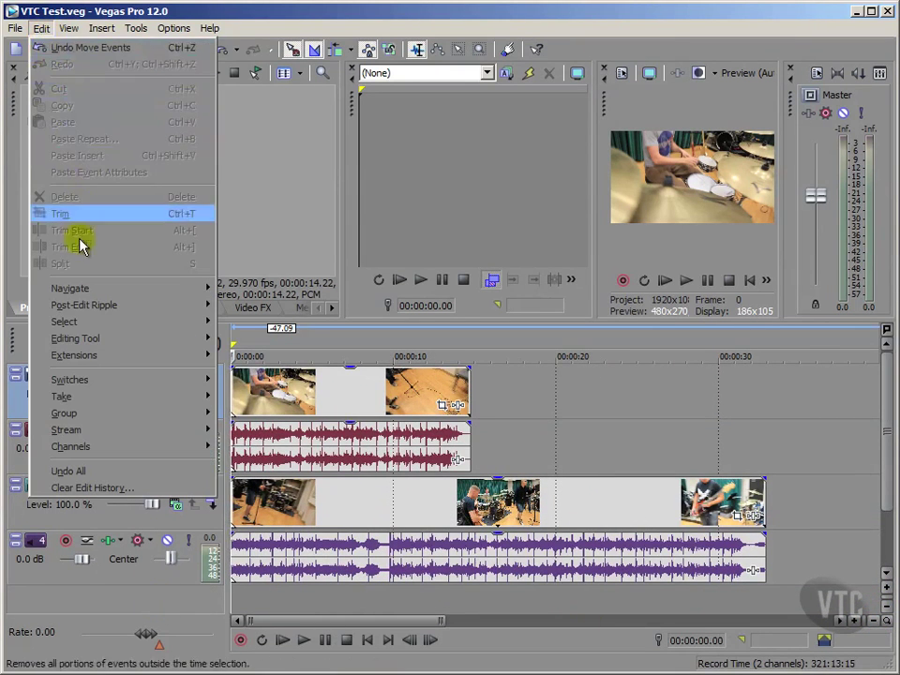
mouse_move(122, 344)
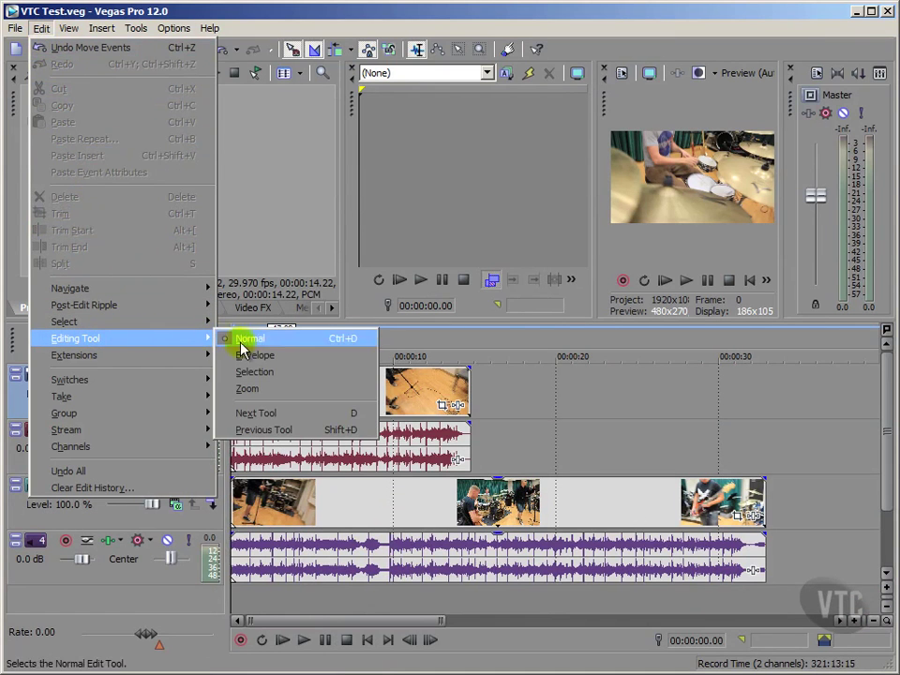
left_click(249, 390)
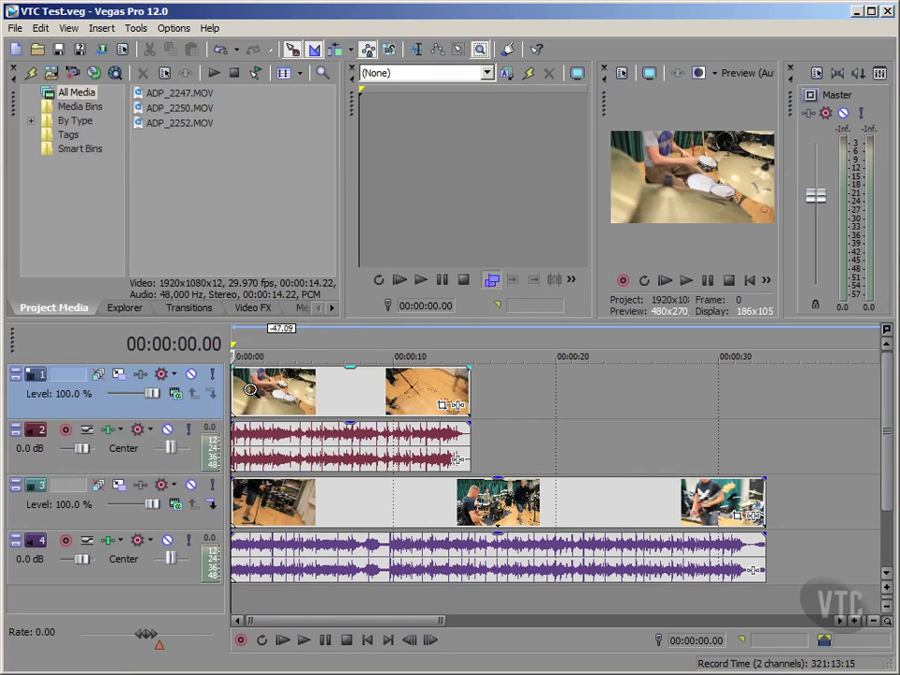